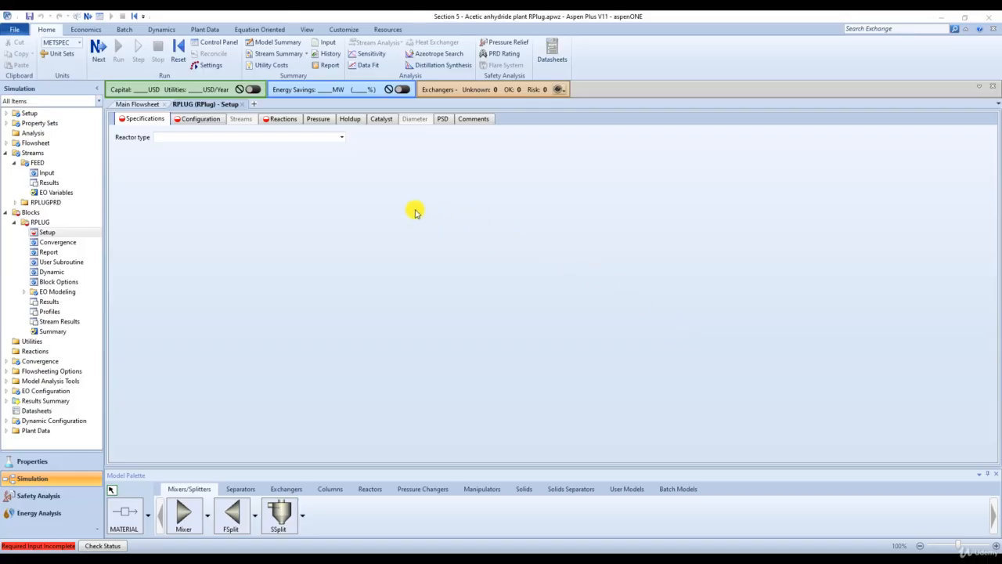
# - Make the RPLUG block an adiabatic reactor with a length of 5 meter and a diameter of 1 meter
pyautogui.click(342, 138)
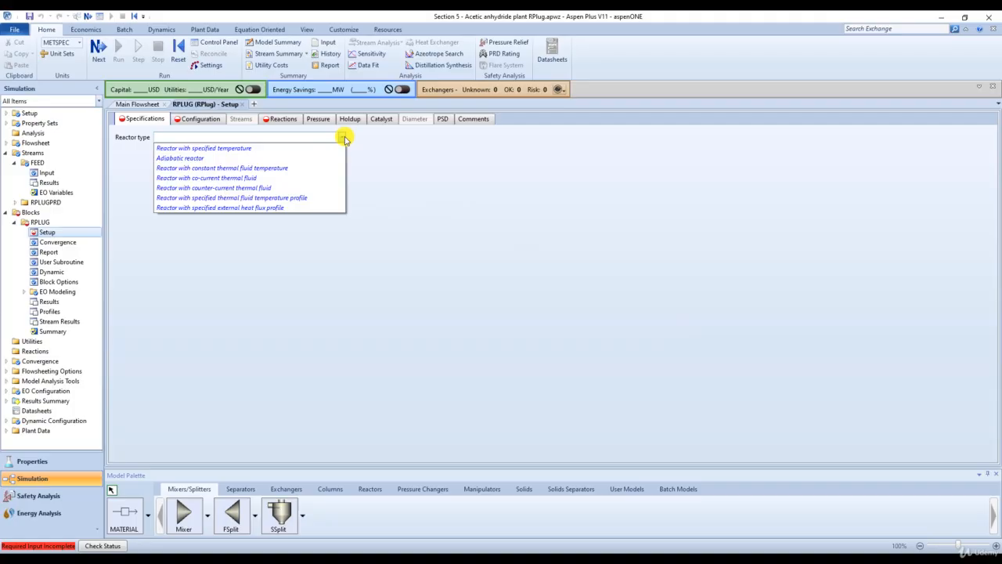
pyautogui.click(309, 160)
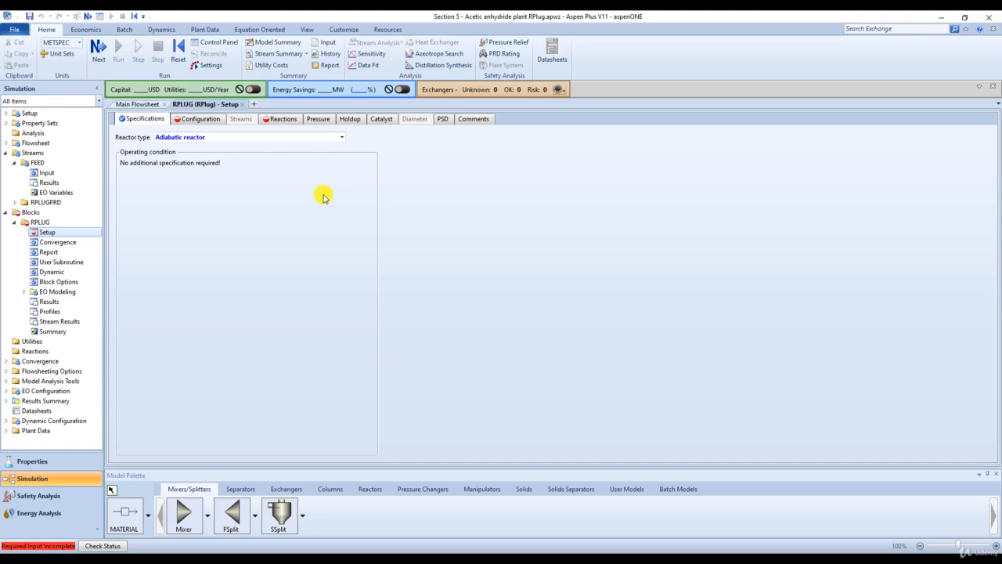
pyautogui.click(199, 120)
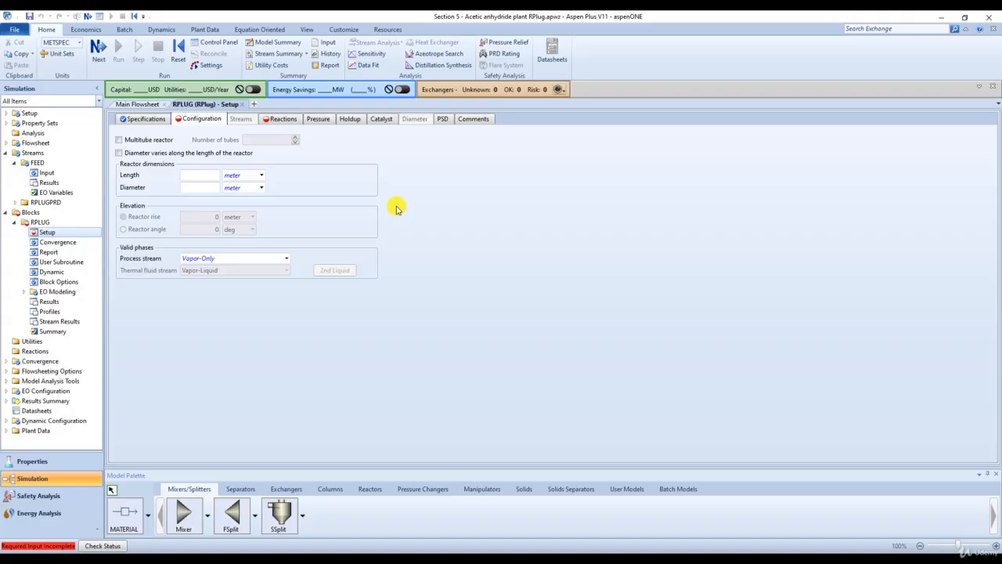
pyautogui.click(198, 180)
pyautogui.write('5')
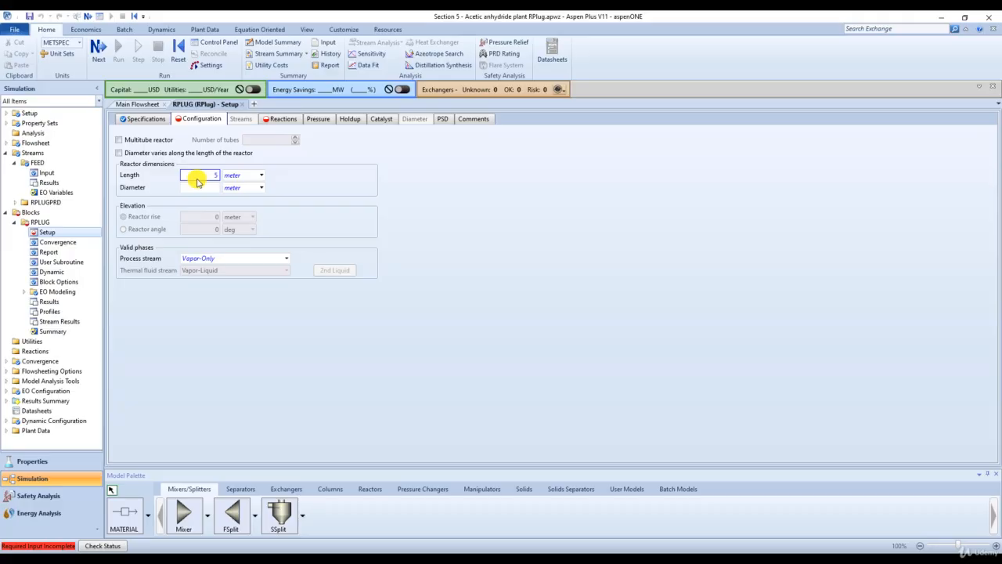
pyautogui.click(205, 186)
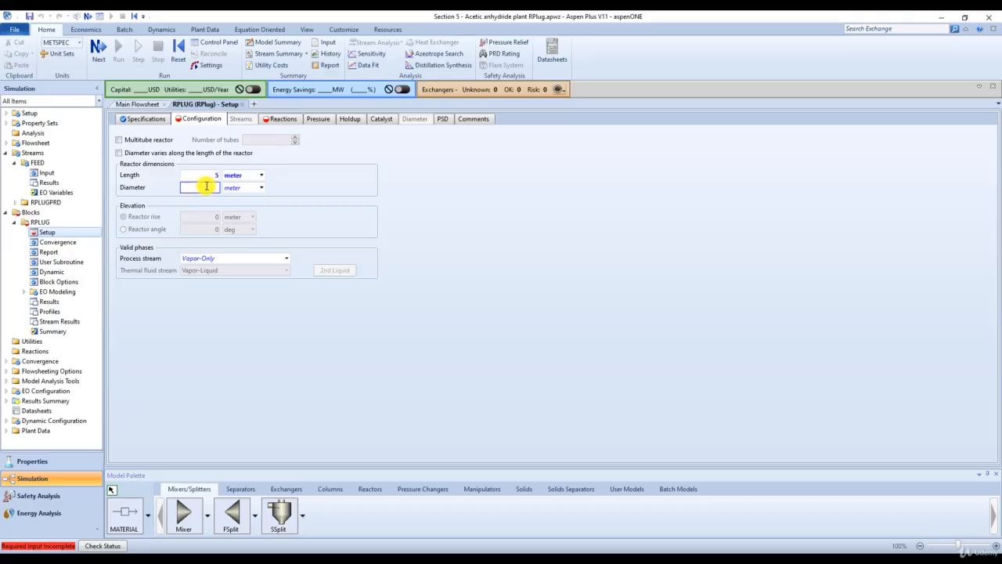
pyautogui.write('1')
pyautogui.click(341, 196)
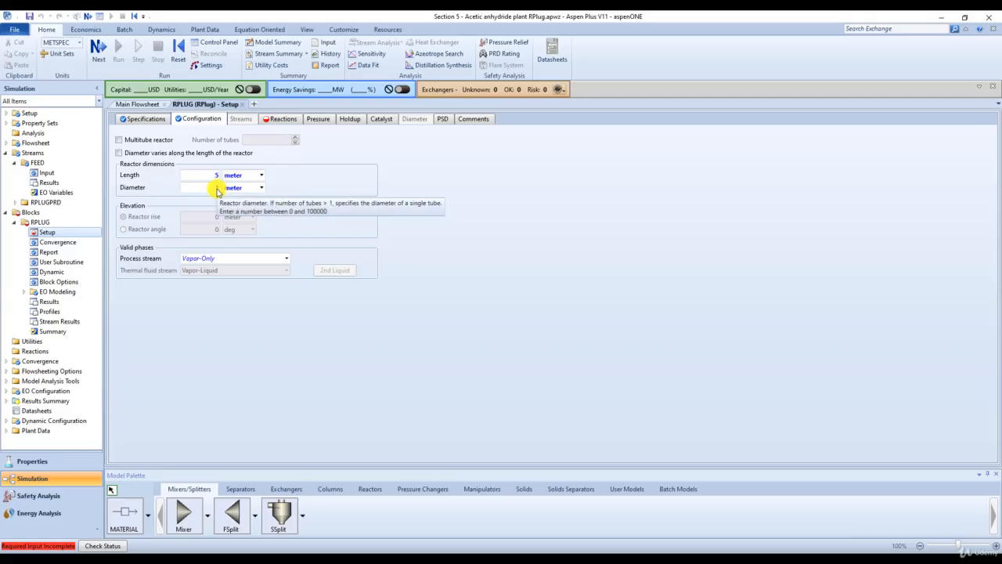
# - Enable the multitube reactor option and clear it again
pyautogui.click(120, 141)
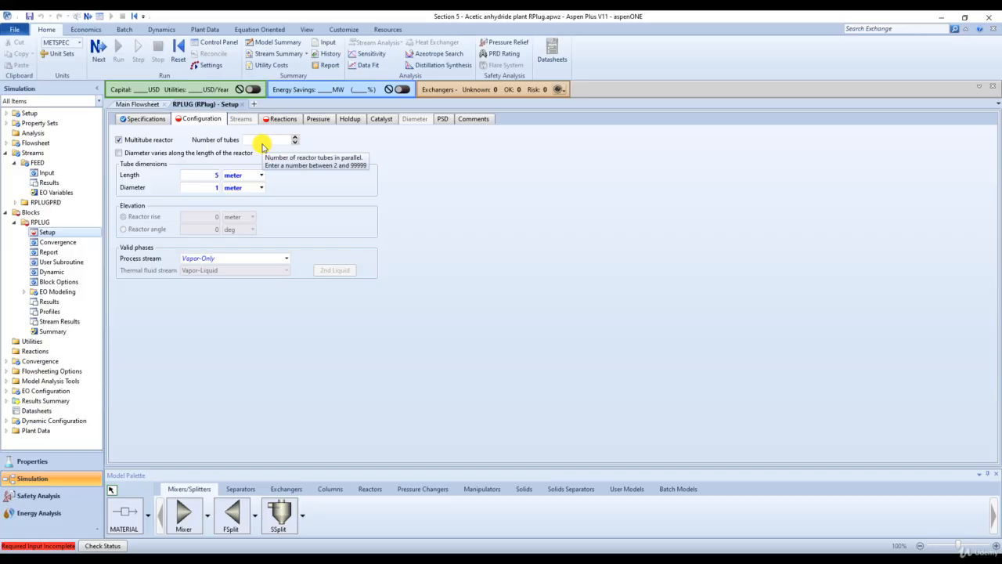
pyautogui.click(120, 141)
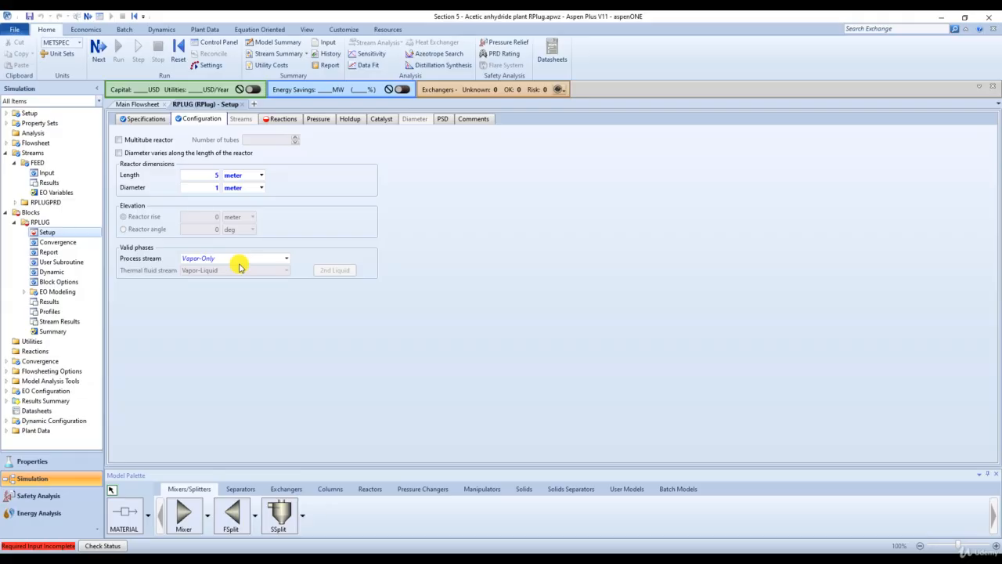
# - Set the process stream pressure at the reactor inlet to 0 atm
pyautogui.click(321, 122)
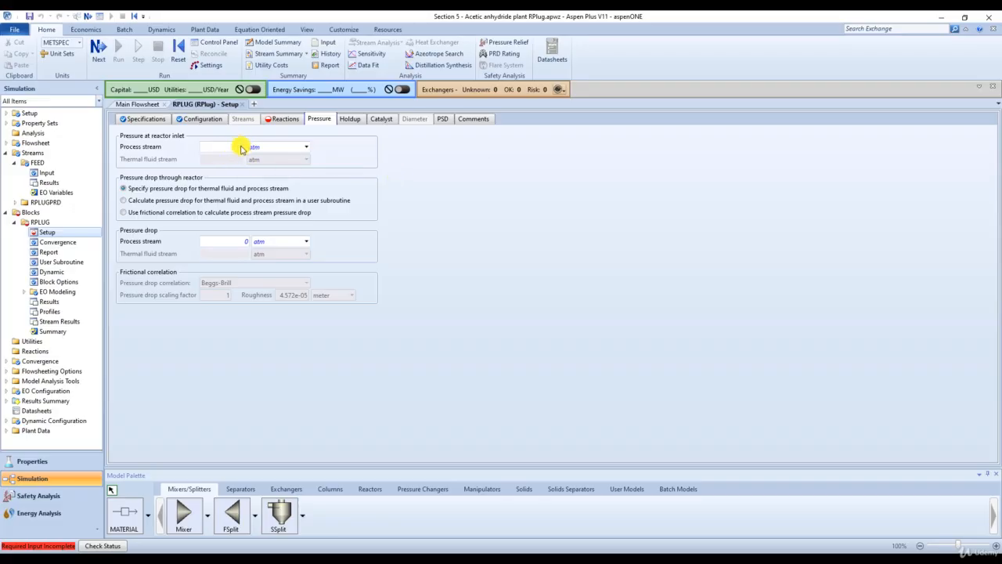
pyautogui.moveTo(237, 152)
pyautogui.click(235, 149)
pyautogui.write('0')
# - Create a new POWERLAW reaction set for the reactor, accepting the default name
pyautogui.click(284, 119)
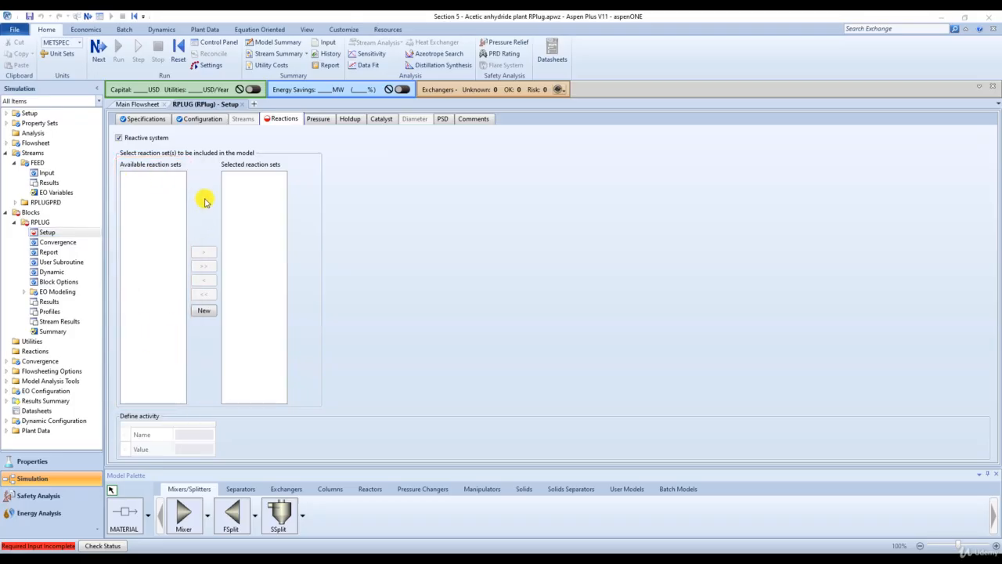
pyautogui.click(204, 310)
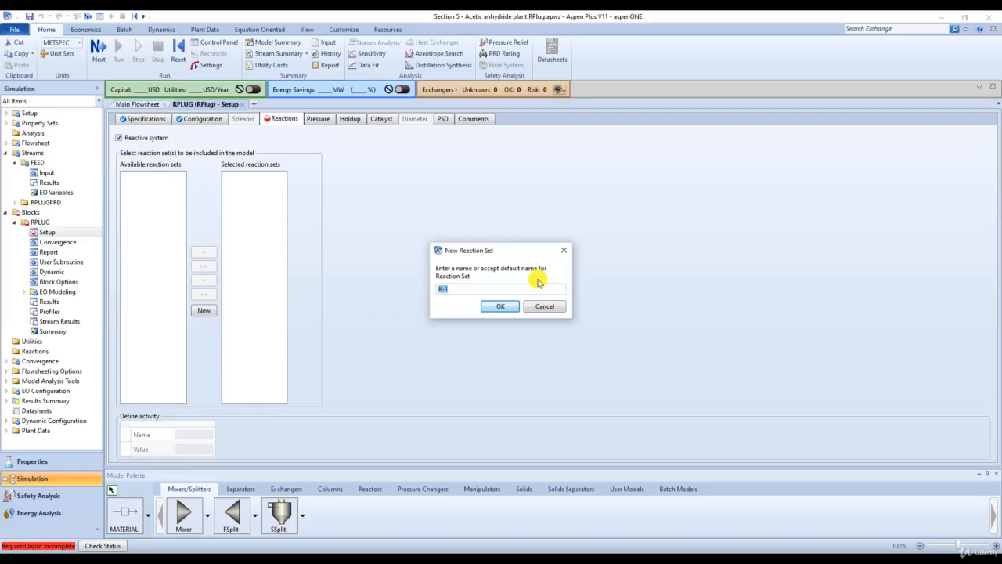
pyautogui.click(508, 306)
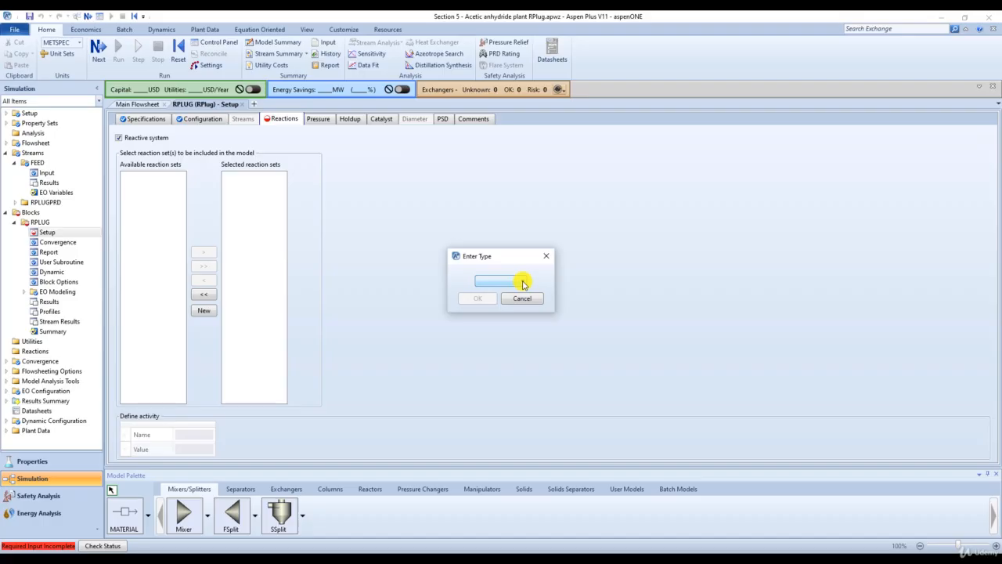
pyautogui.click(523, 283)
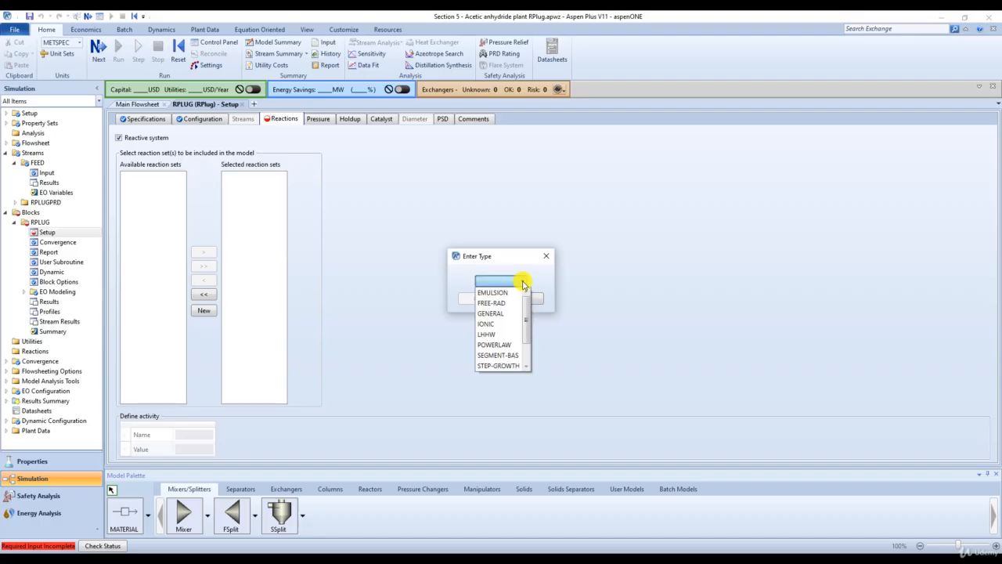
pyautogui.click(501, 344)
pyautogui.click(485, 300)
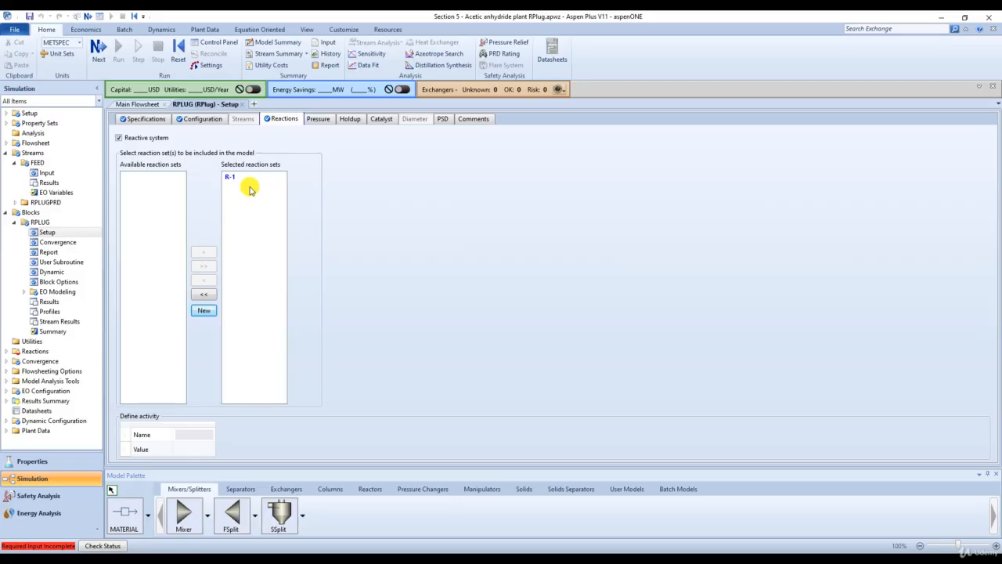
# - Add a new reaction of type Kinetic to the R-1 reaction set
pyautogui.click(101, 50)
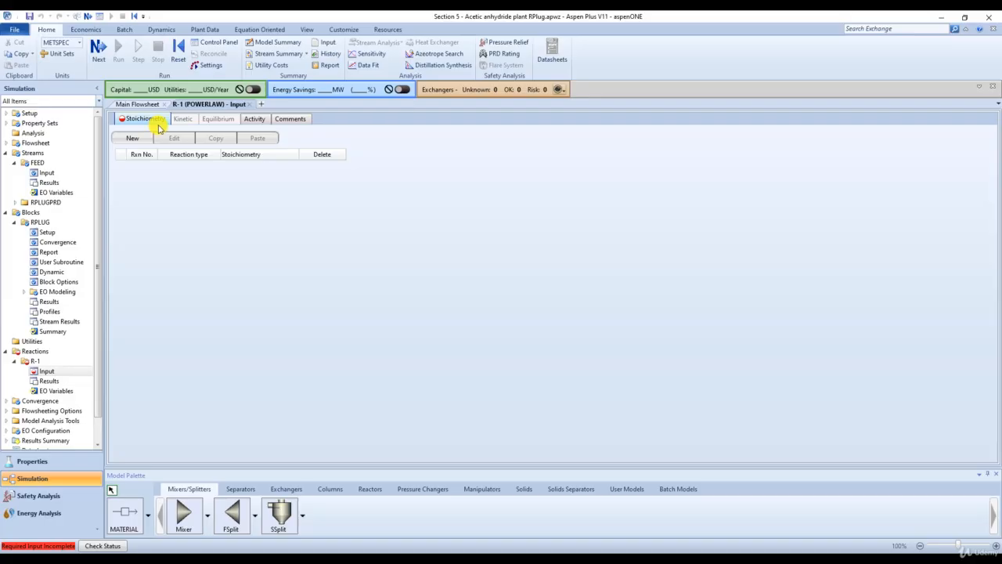
pyautogui.click(135, 140)
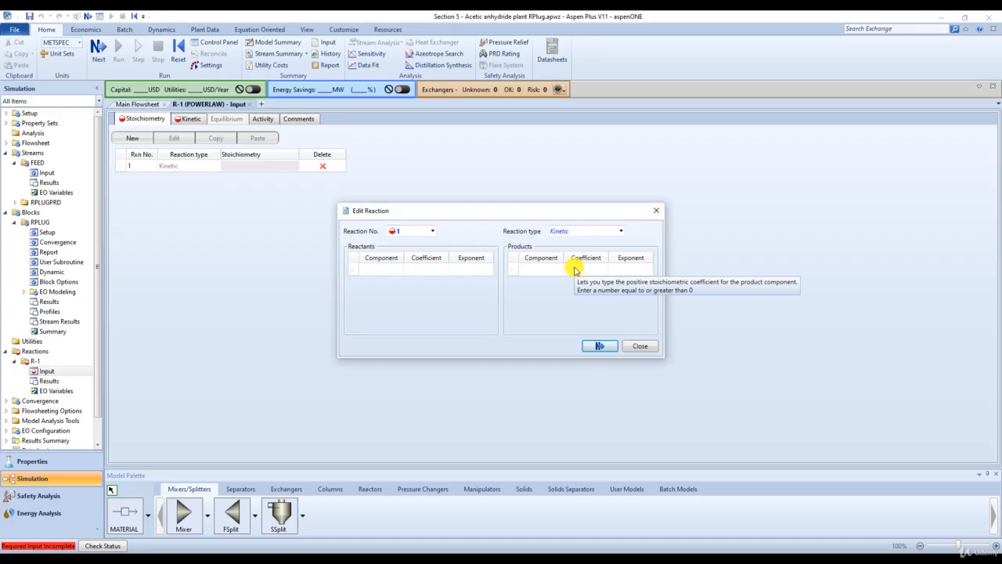
pyautogui.click(621, 232)
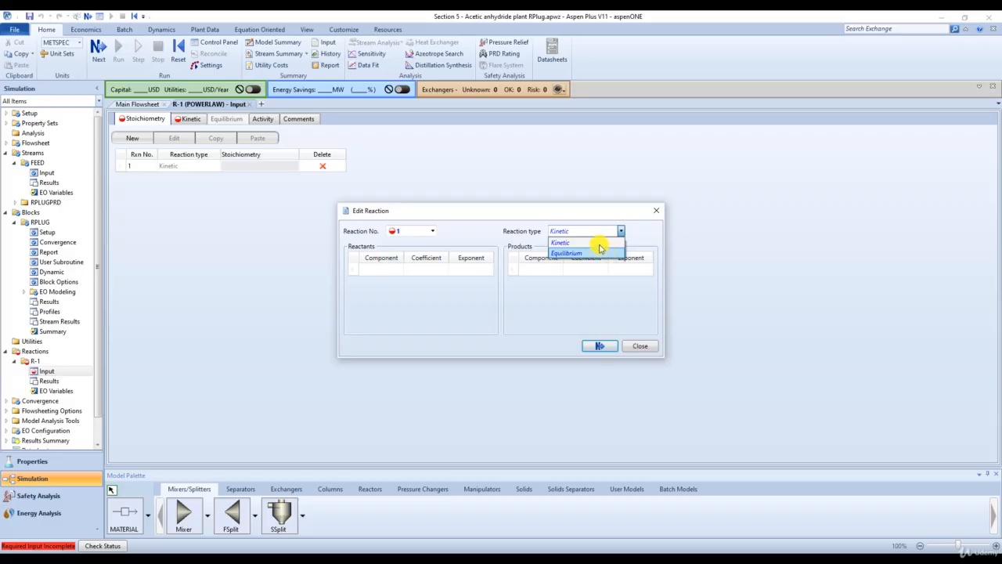
pyautogui.click(599, 243)
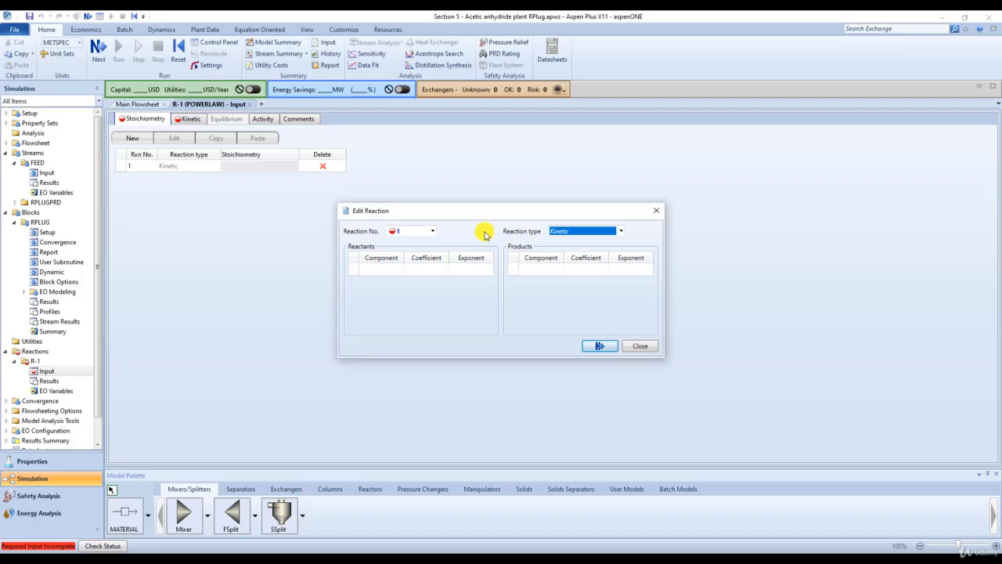
pyautogui.click(459, 265)
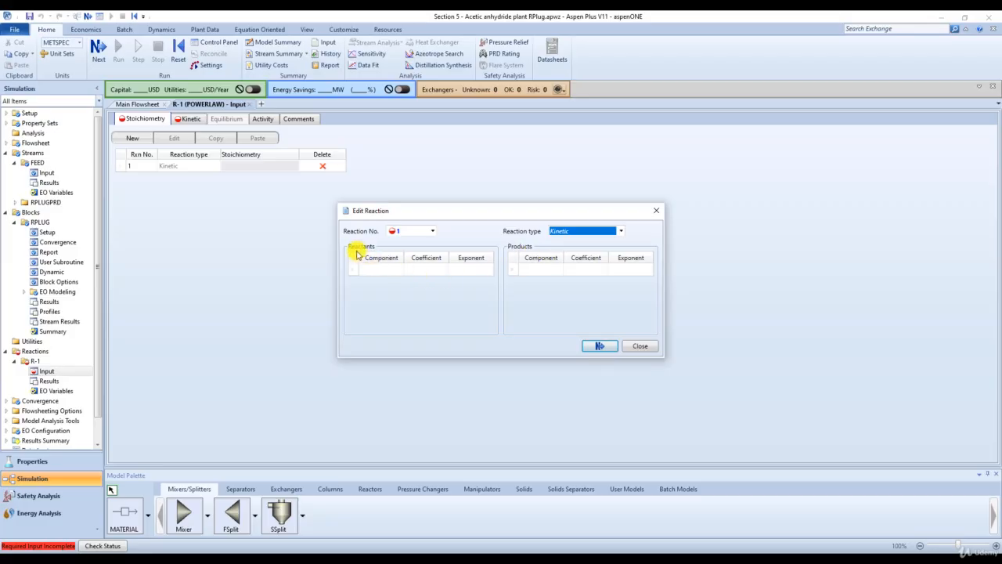
# - Choose ACETO-01 as the reactant and KETEN-01 and METHA-01 as the products of the reaction
pyautogui.click(386, 274)
pyautogui.click(399, 269)
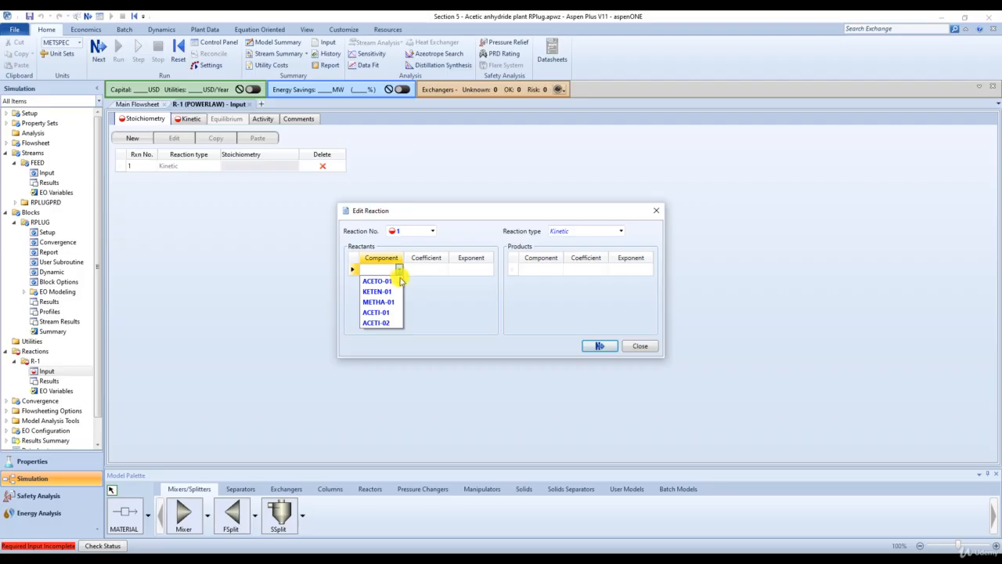
pyautogui.click(392, 282)
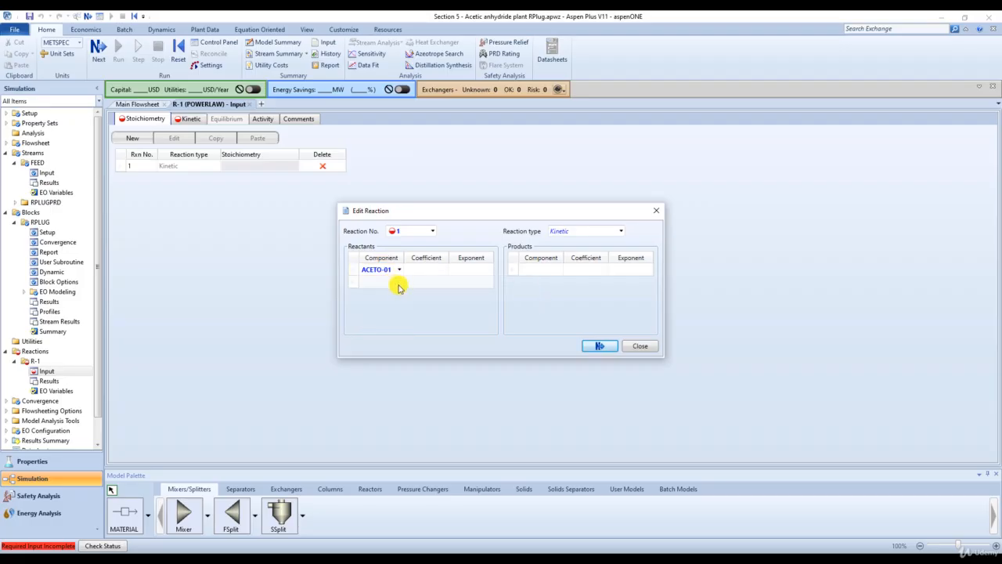
pyautogui.click(558, 271)
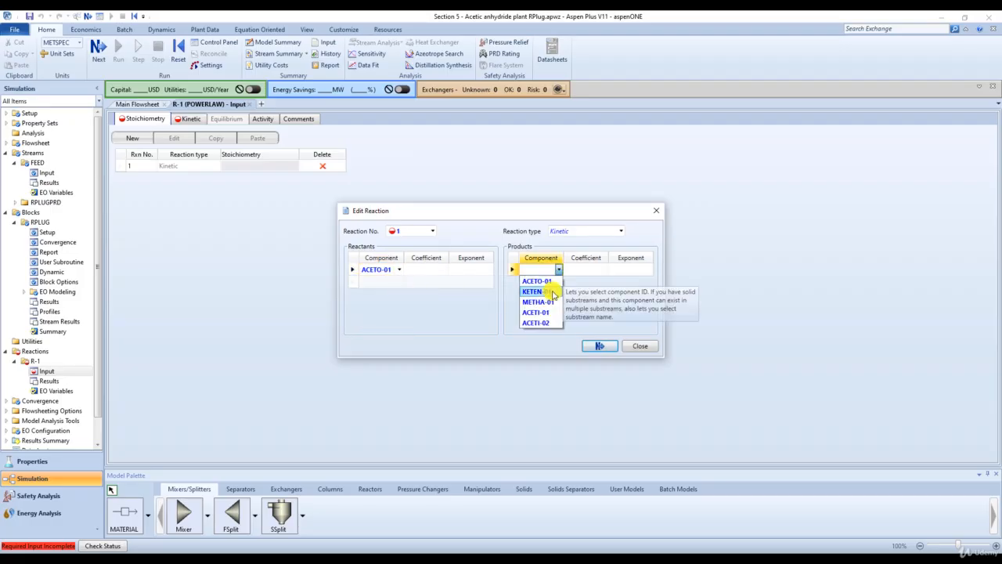
pyautogui.click(540, 291)
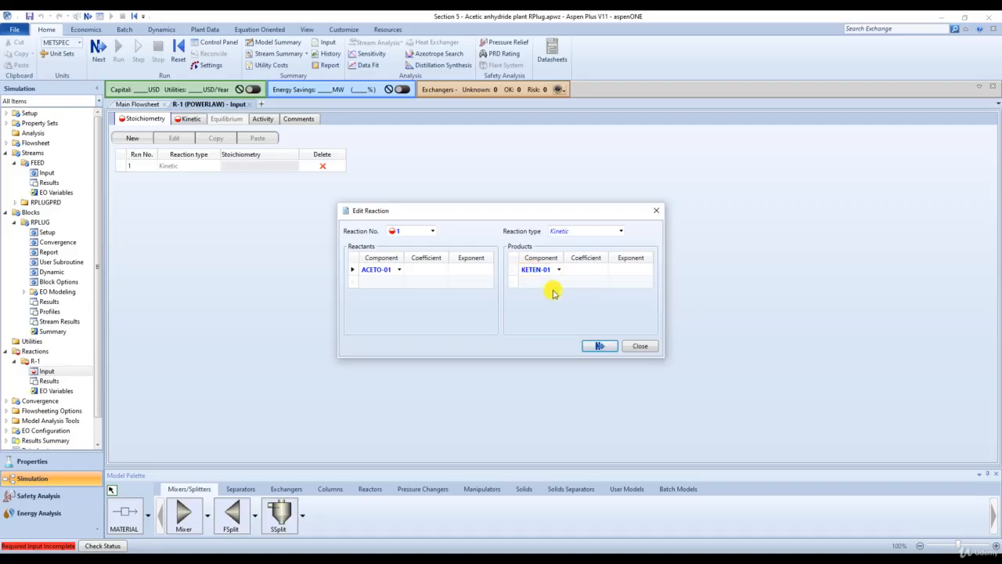
pyautogui.click(556, 282)
pyautogui.click(536, 314)
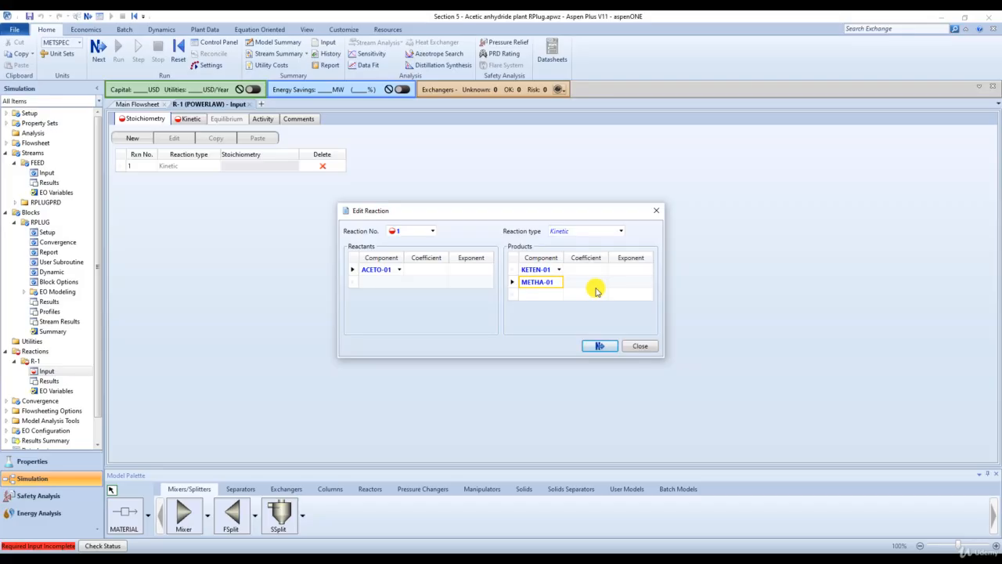
# - Set the stoichiometric coefficients to -1 for ACETO-01 and 1 for both KETEN-01 and METHA-01
pyautogui.click(425, 271)
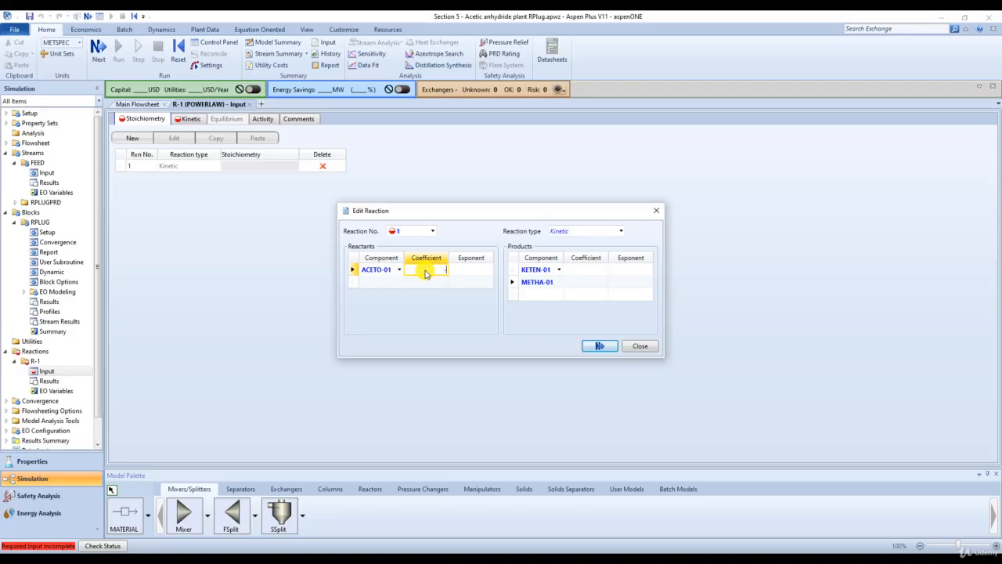
pyautogui.write('-1')
pyautogui.press('Return')
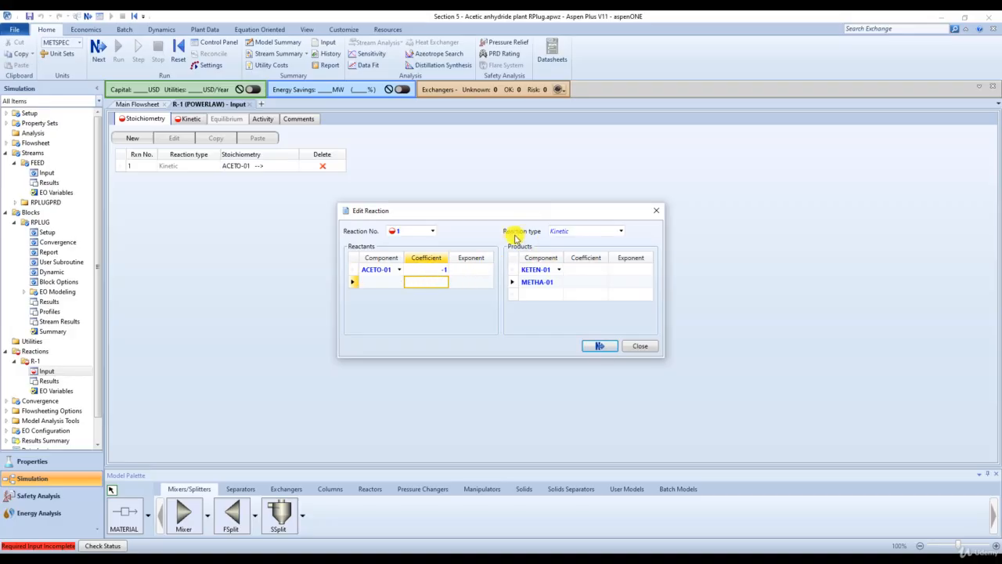
pyautogui.click(587, 270)
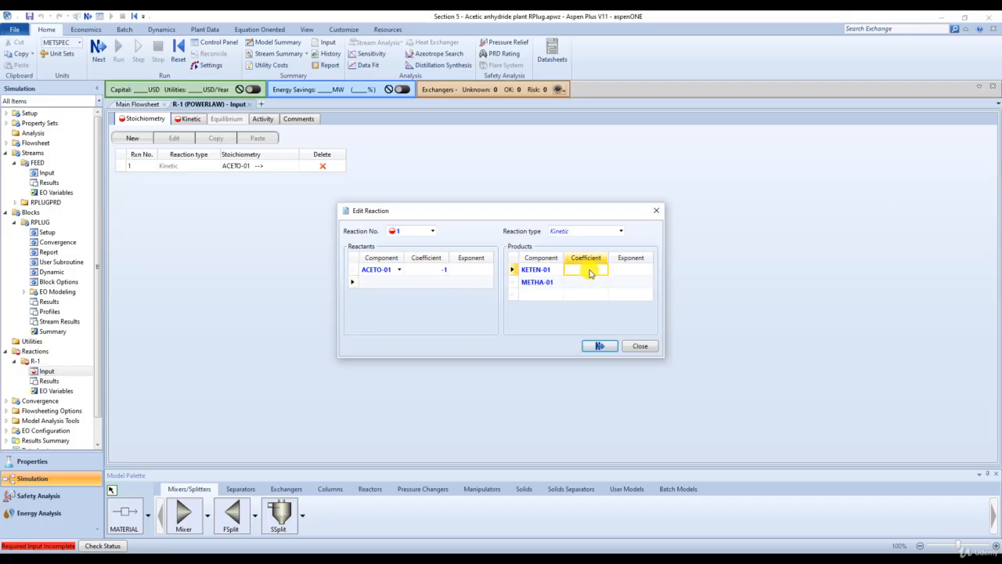
pyautogui.write('1')
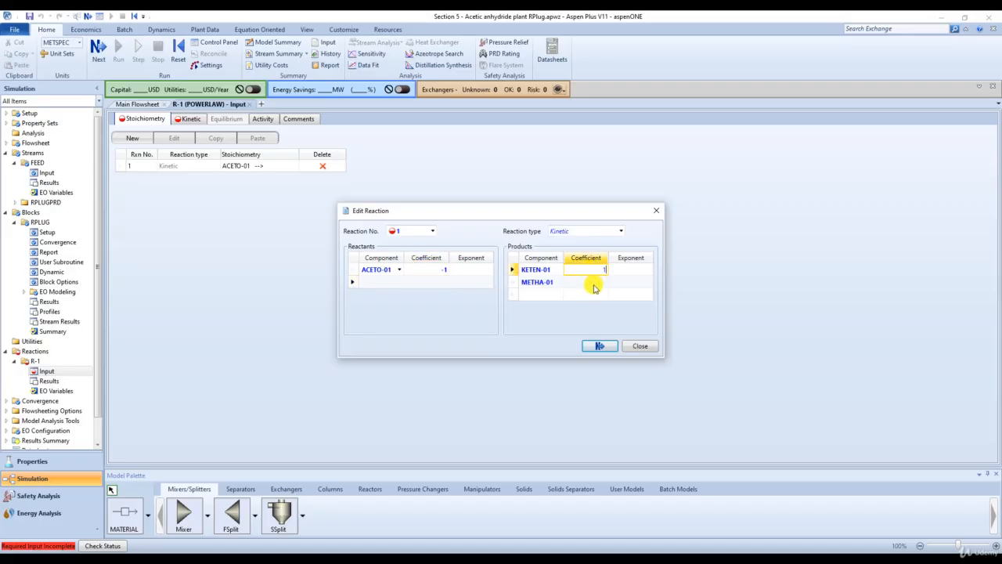
pyautogui.click(593, 284)
pyautogui.write('1')
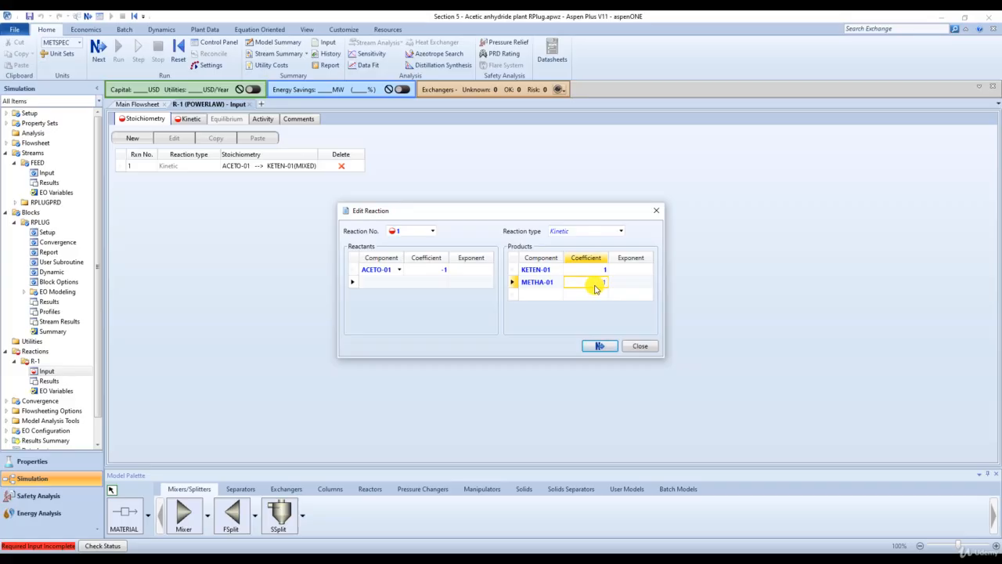
pyautogui.click(572, 314)
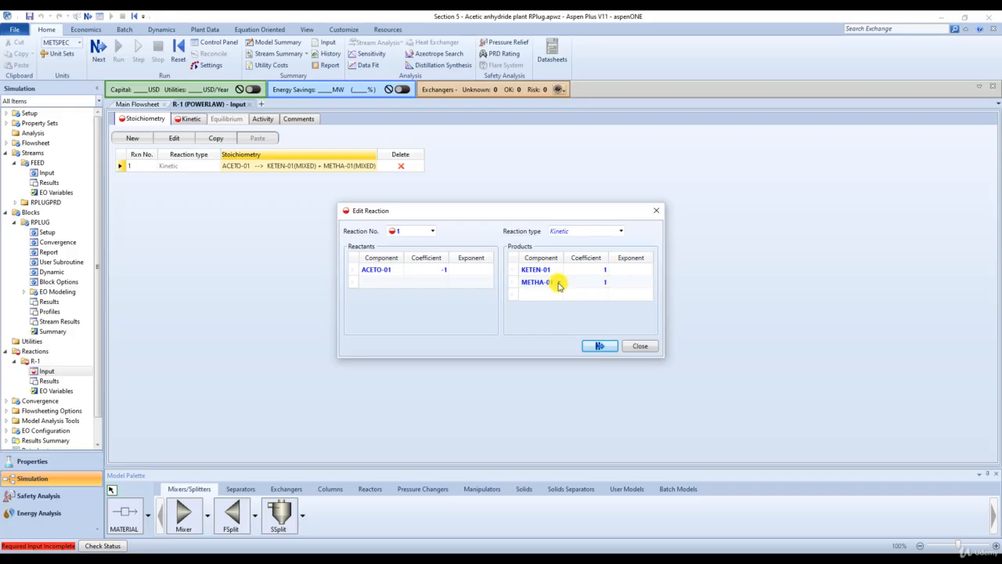
# - Set the exponents of ACETO-01, KETEN-01 and METHA-01 to 1 and finish editing the reaction
pyautogui.click(479, 271)
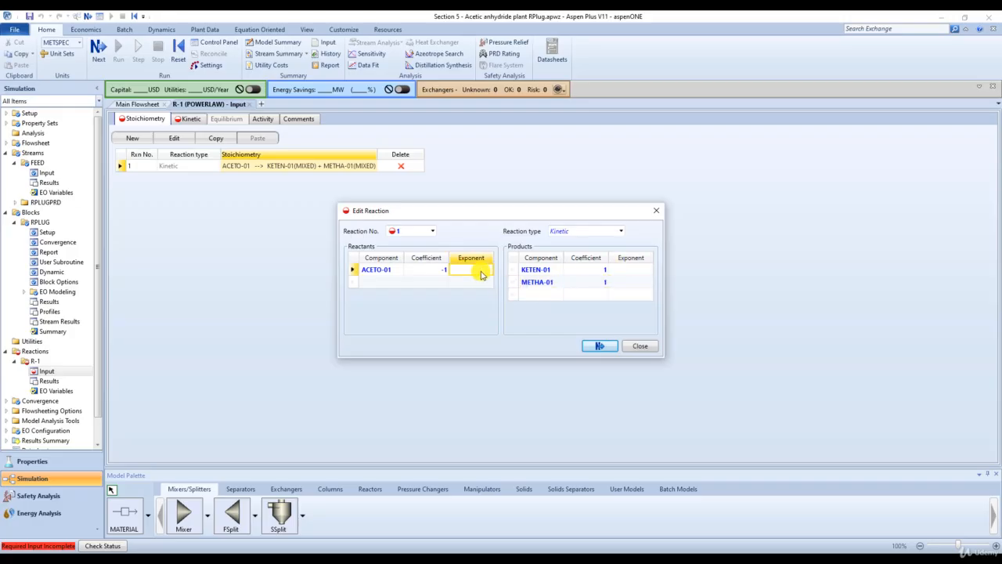
pyautogui.write('1')
pyautogui.click(627, 274)
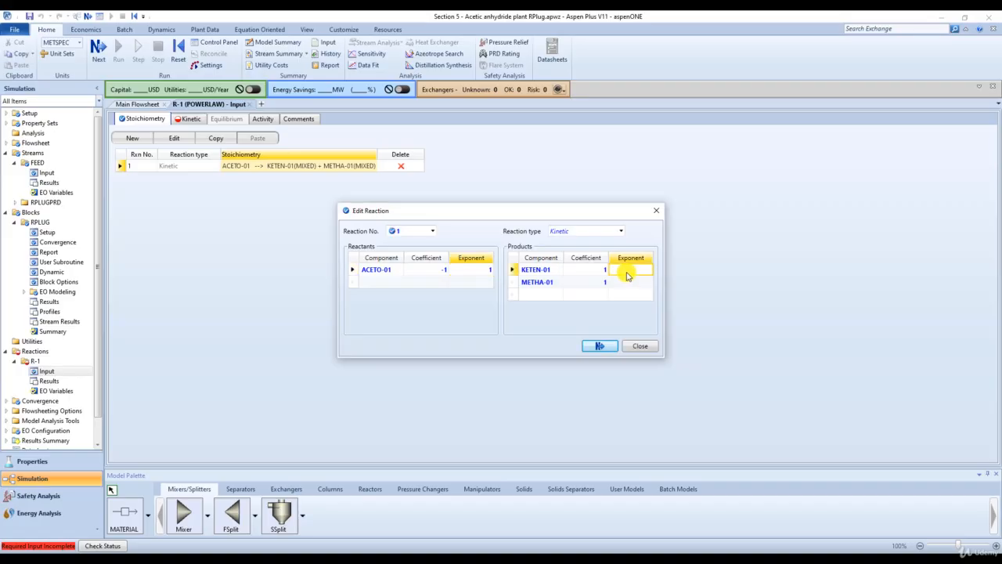
pyautogui.click(641, 286)
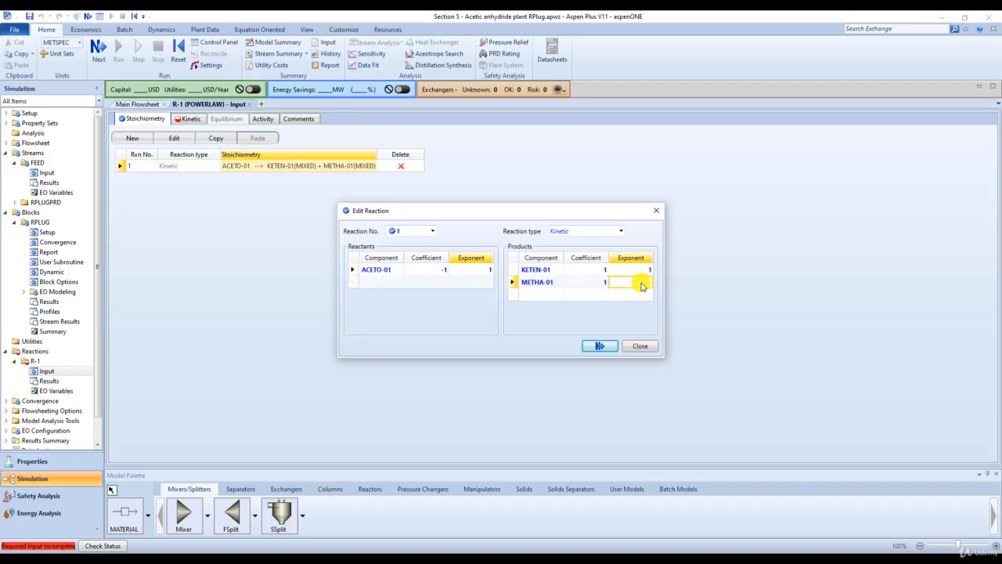
pyautogui.write('1')
pyautogui.click(596, 310)
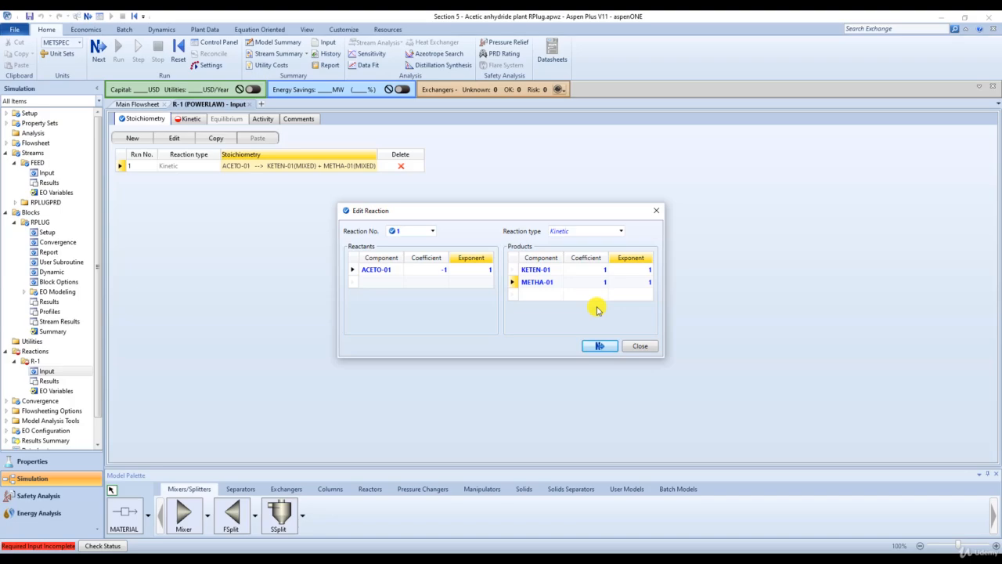
pyautogui.click(599, 346)
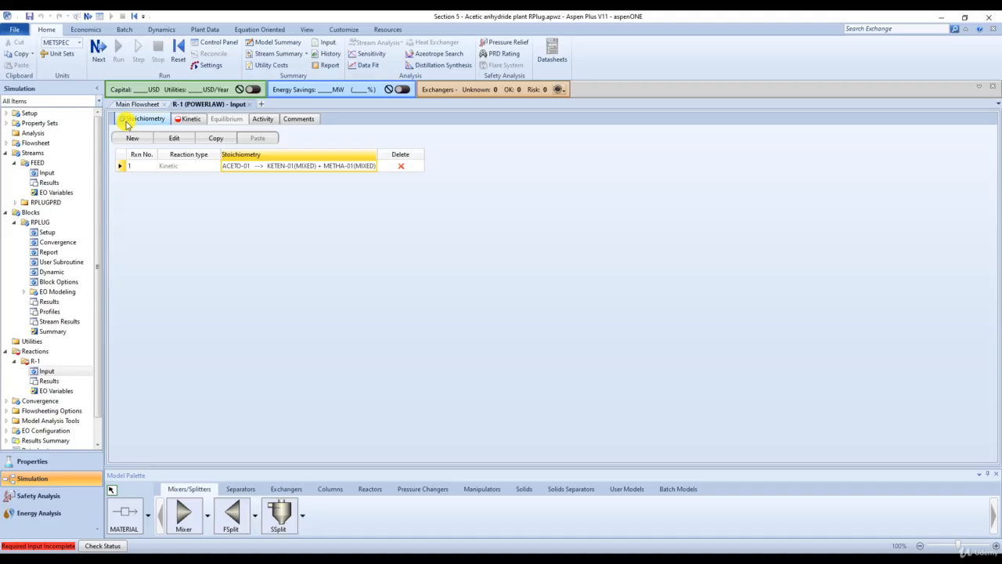
# - Set the reacting phase of the ACETO-01 reaction's kinetics to Vapor
pyautogui.click(190, 119)
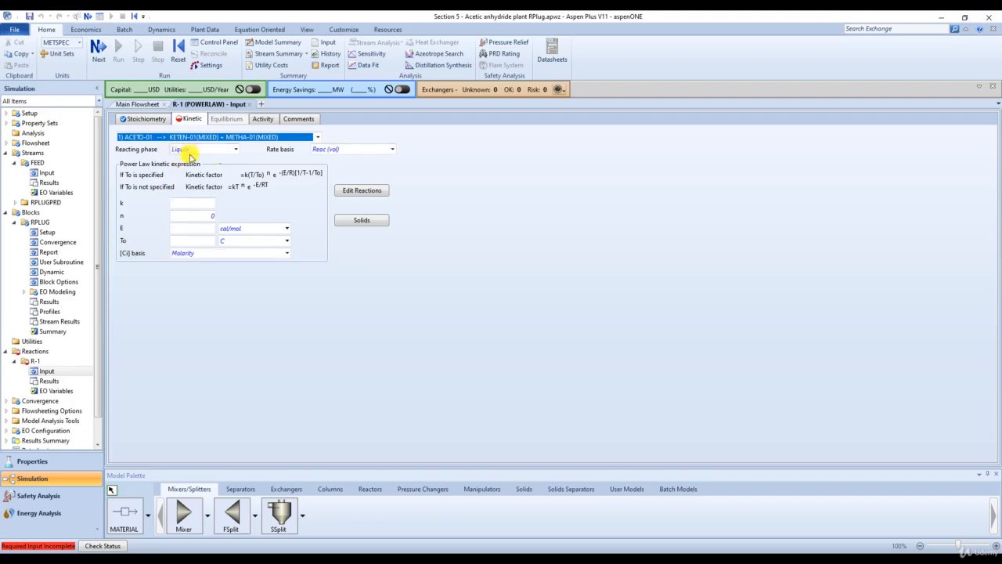
pyautogui.click(235, 149)
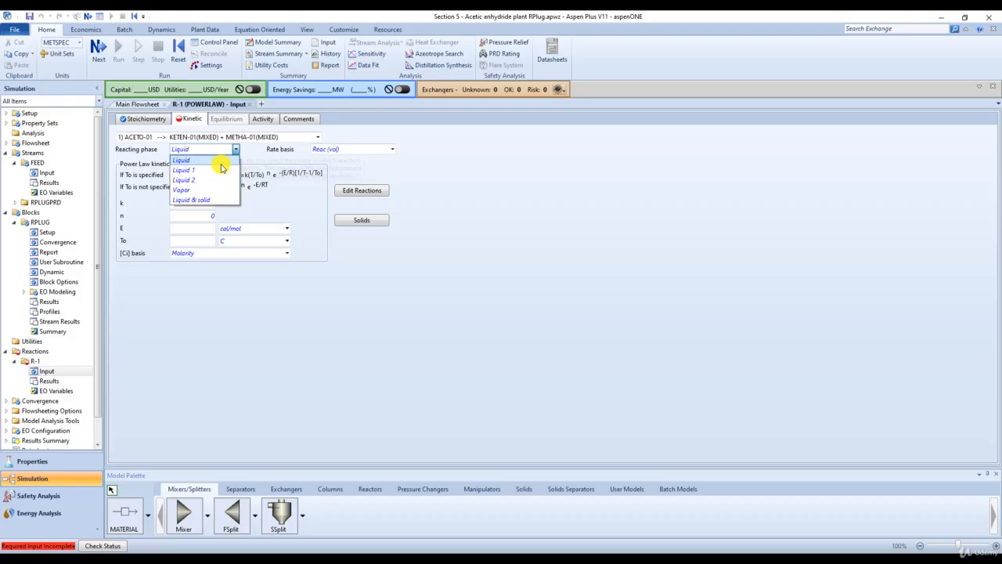
pyautogui.click(205, 189)
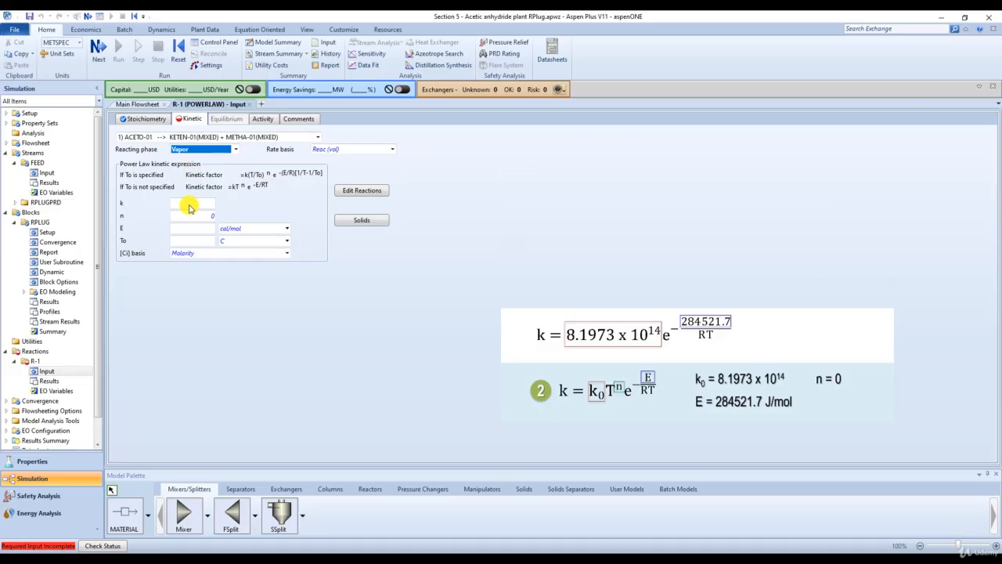
# - Set the power law pre-exponential factor k to 8.19733E+14 and the temperature exponent n to 0
pyautogui.click(190, 205)
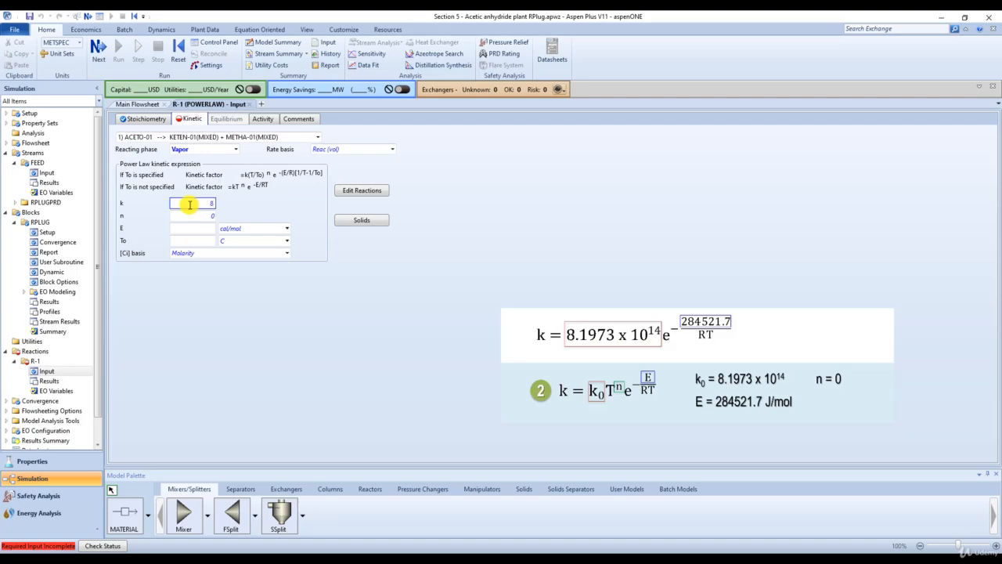
pyautogui.write('8.1')
pyautogui.write('973')
pyautogui.write('3E')
pyautogui.write('1')
pyautogui.write('+14')
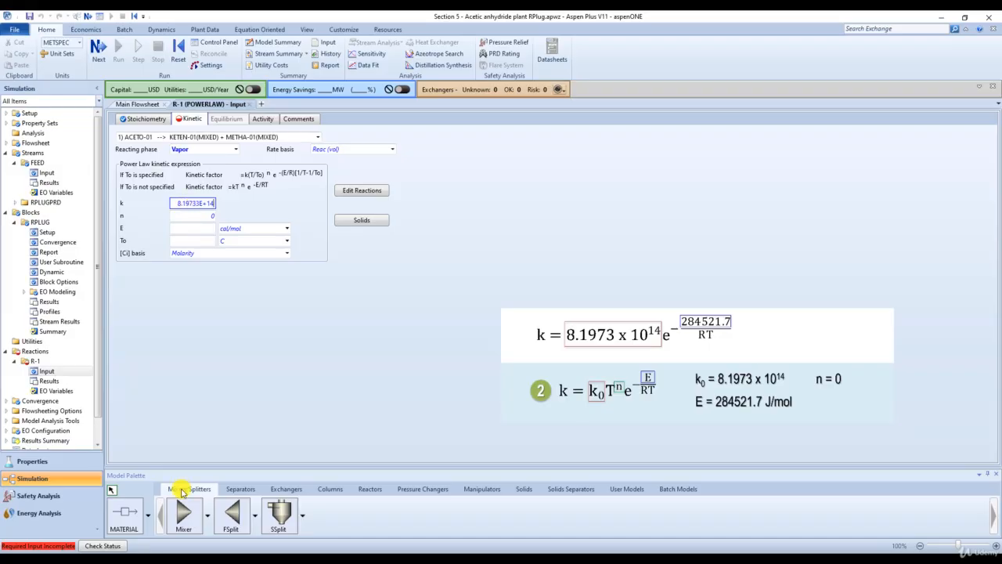
pyautogui.click(204, 218)
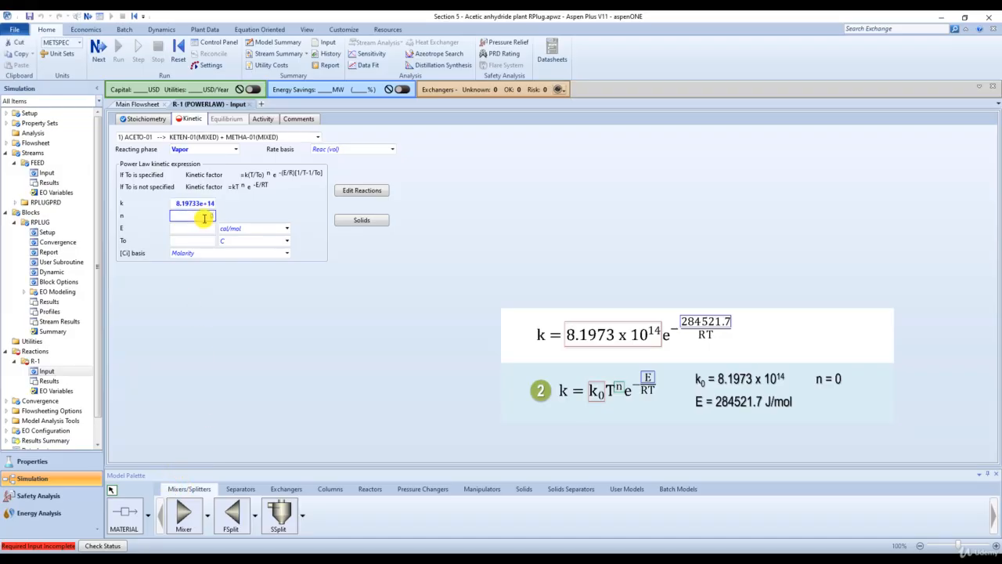
pyautogui.write('0')
# - Set the activation energy E of the power law expression to 284522 kJ/kmol
pyautogui.click(209, 229)
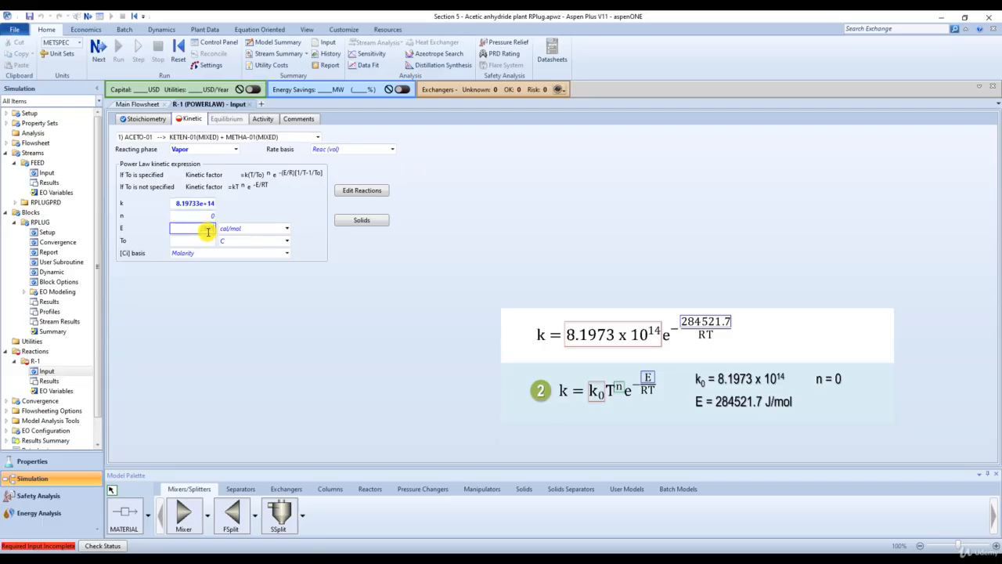
pyautogui.write('28452')
pyautogui.write('21.7')
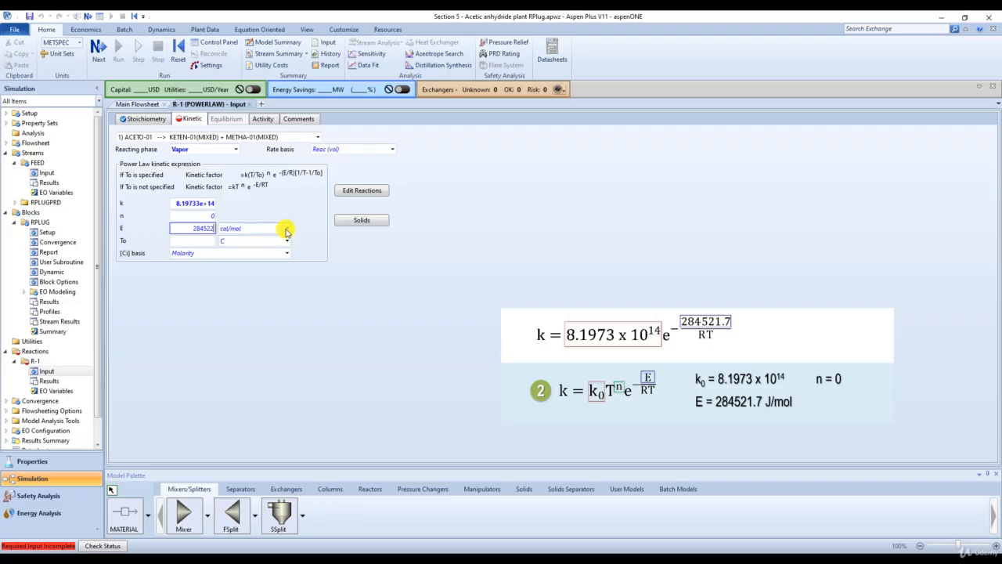
pyautogui.click(287, 229)
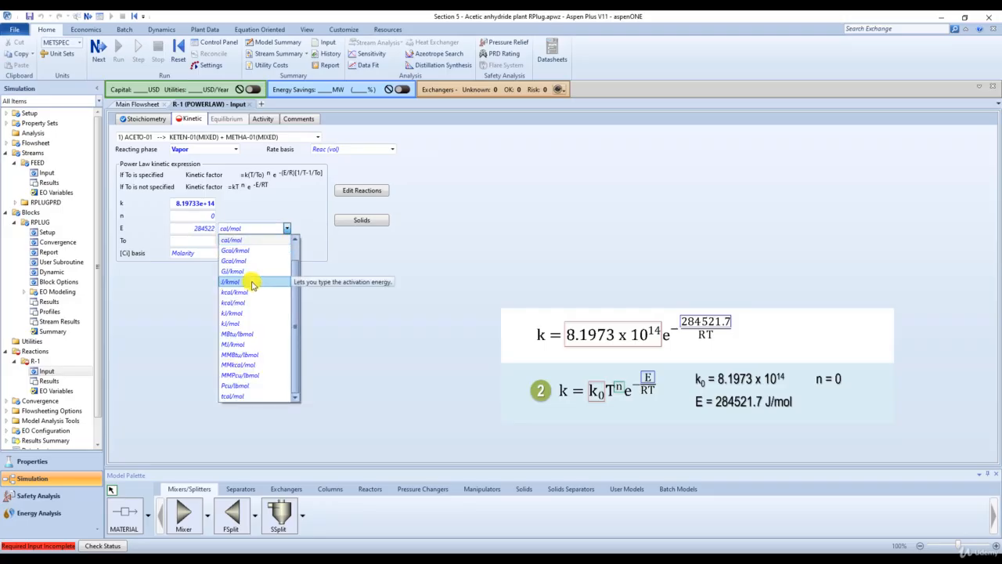
pyautogui.click(250, 312)
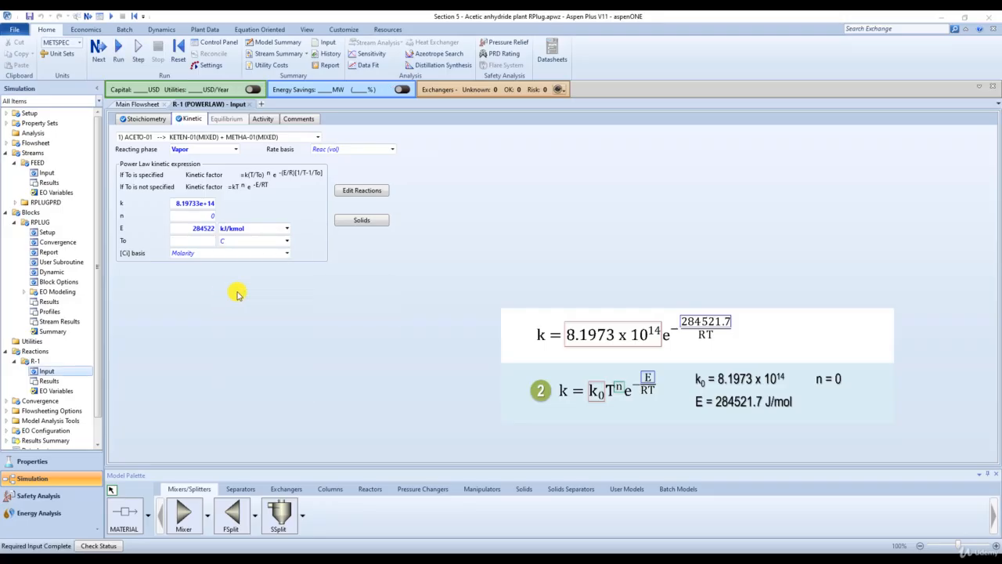